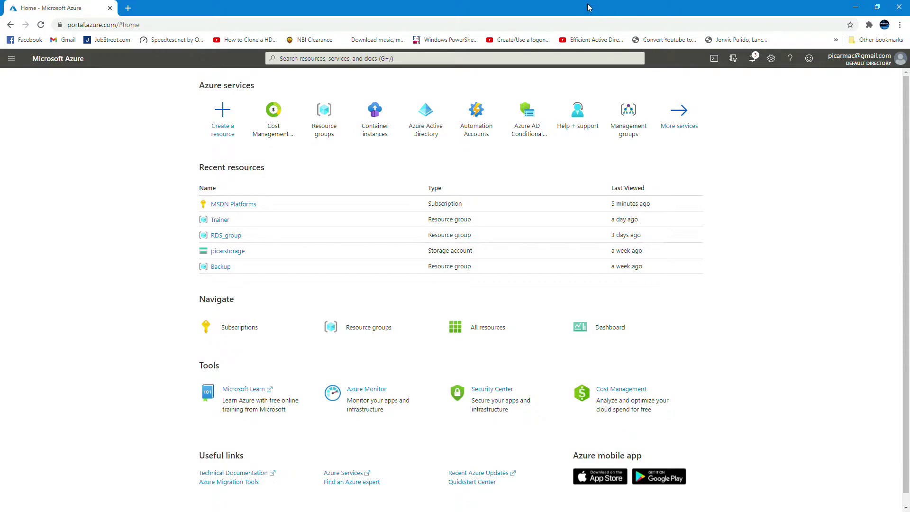
Step: Open the MSDN Platforms subscription's cost analysis from Cost Management + Billing and examine the cost breakdown by service
left_click(11, 58)
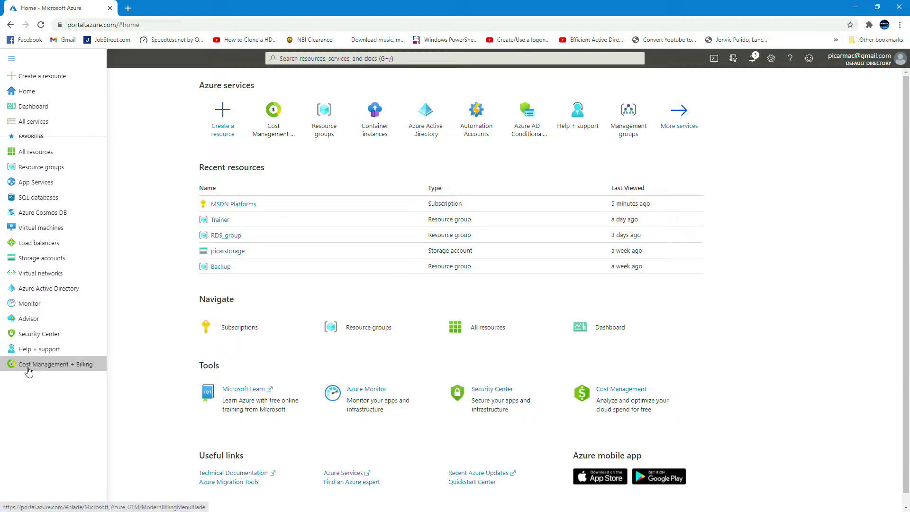
mouse_move(29, 370)
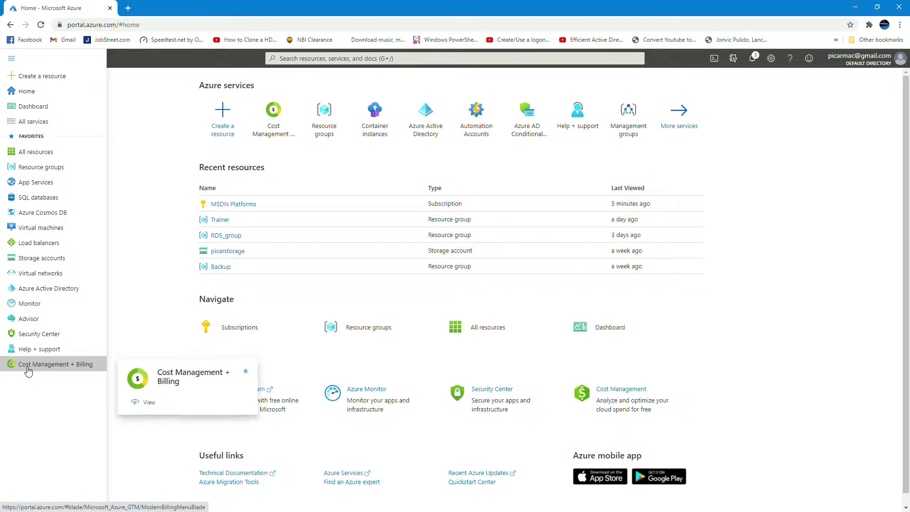
left_click(53, 364)
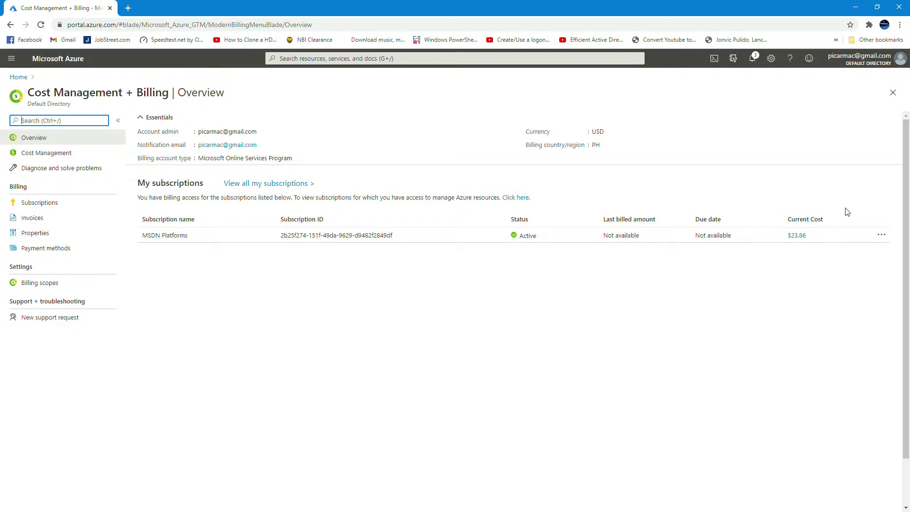
left_click(797, 236)
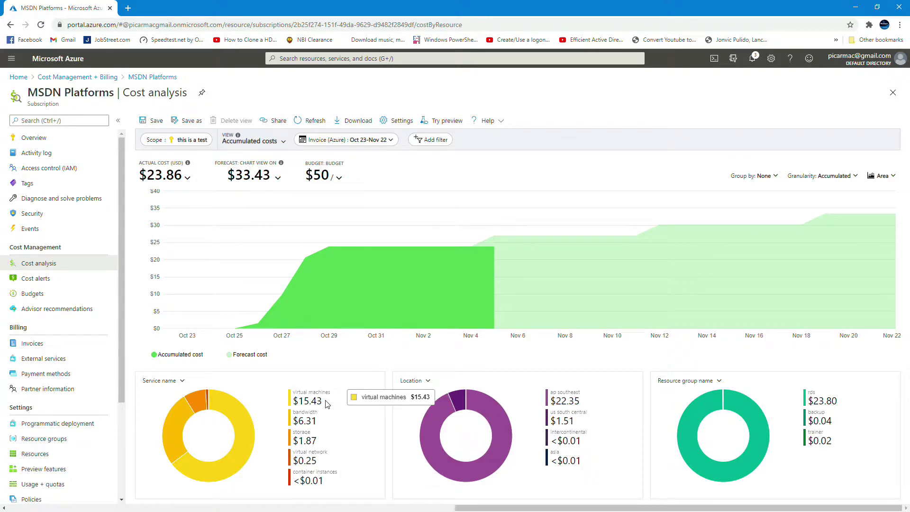
left_click_drag(330, 404, 294, 401)
left_click(325, 433)
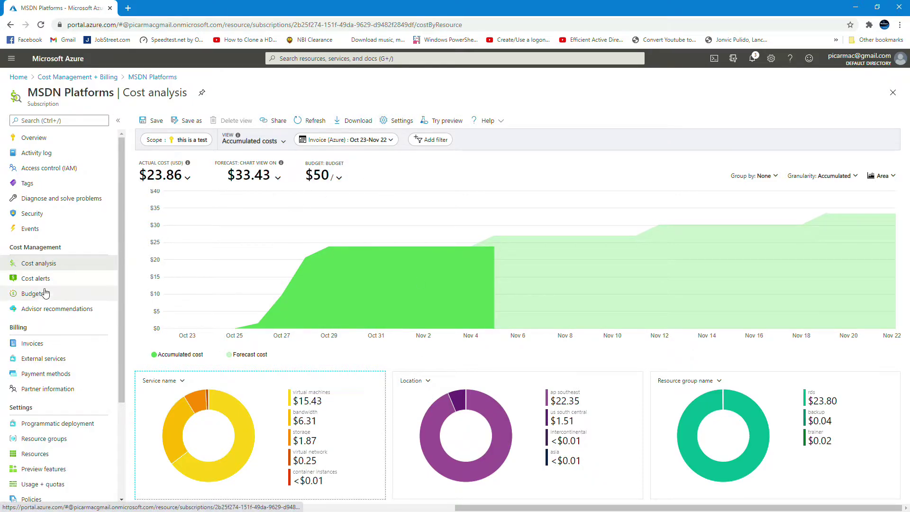
Step: Start a new budget for the MSDN Platforms subscription, named billing, with a Monthly reset period
left_click(30, 295)
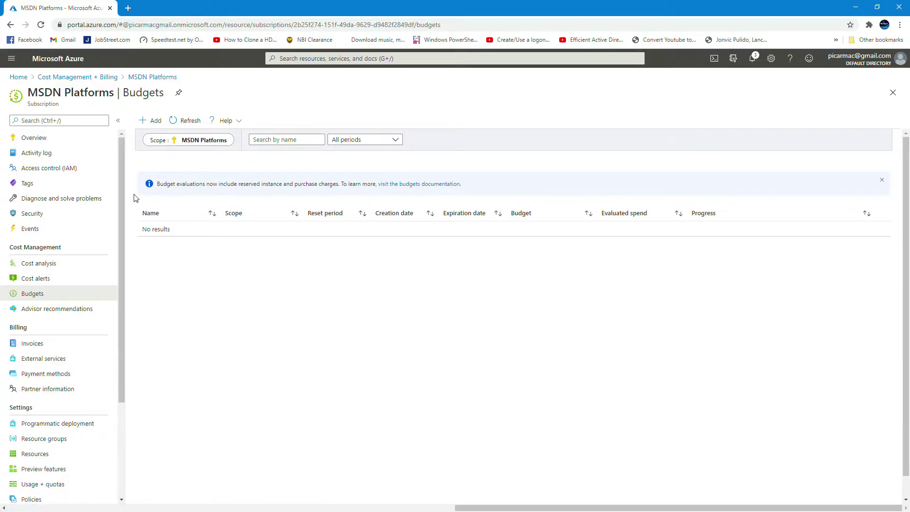
left_click(154, 122)
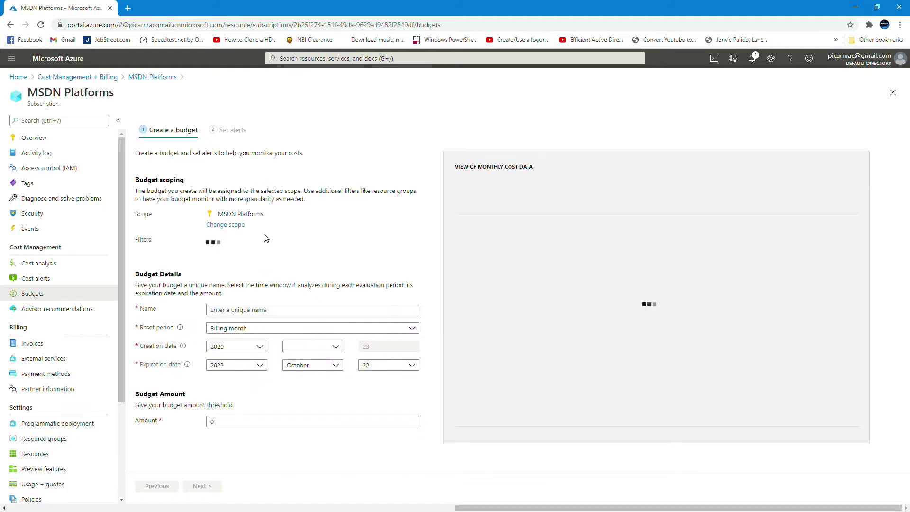
left_click(261, 310)
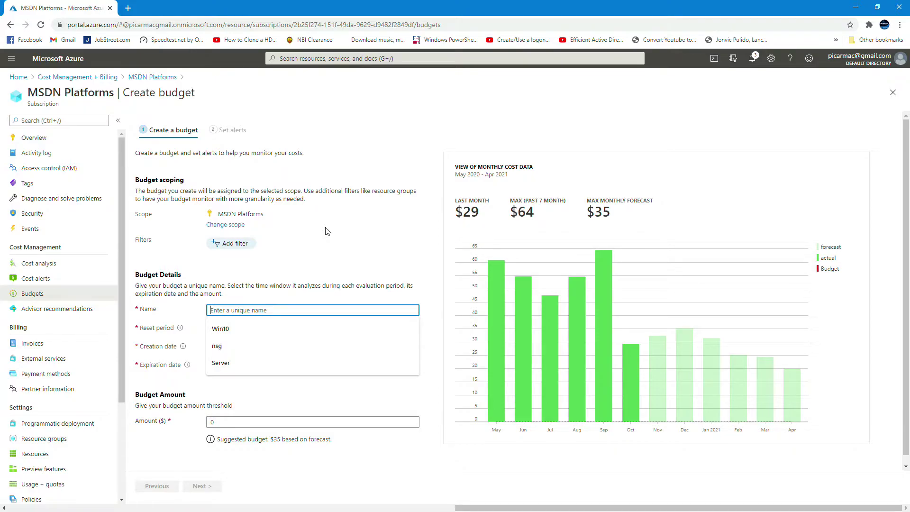
type("bu")
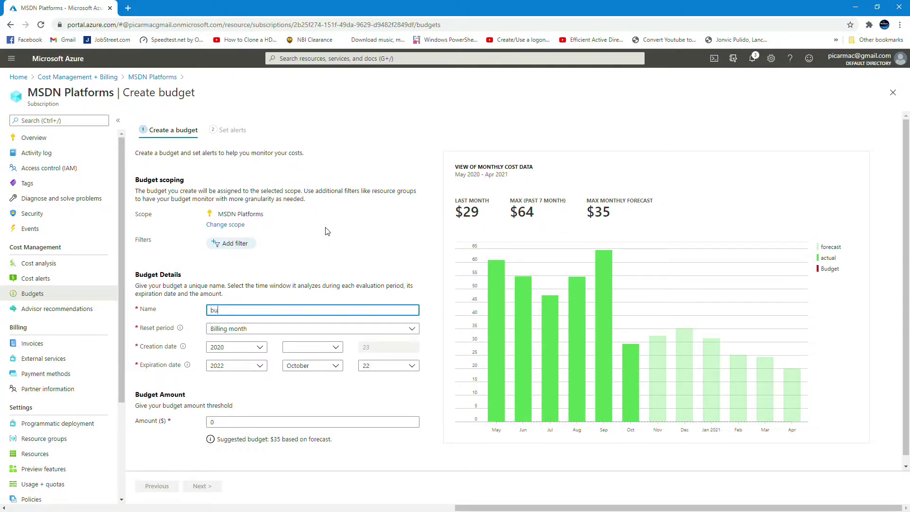
type("lling")
left_click(411, 332)
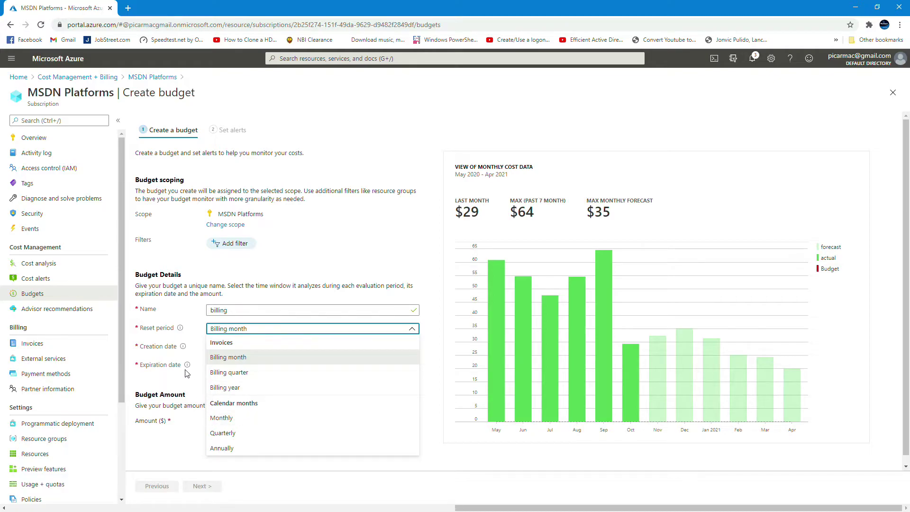
left_click(236, 420)
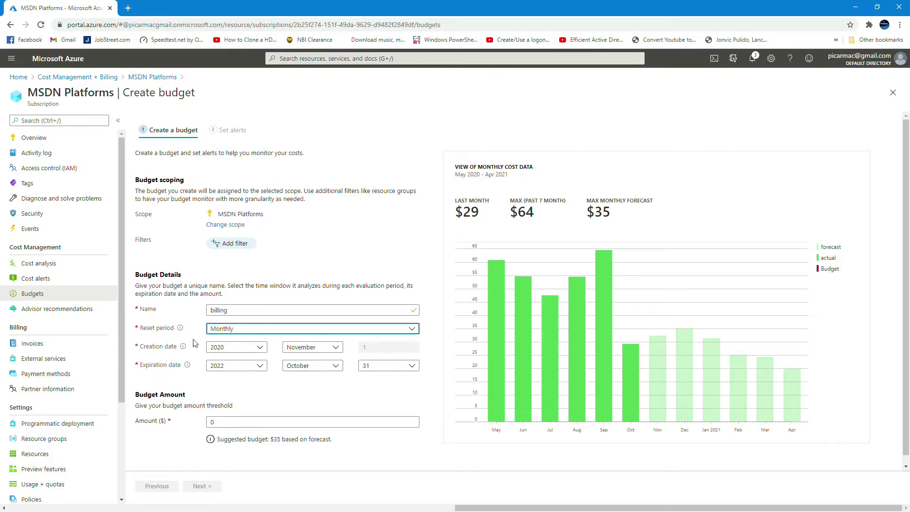
Step: Set the budget amount threshold to $10
scroll(338, 346, "down", 1)
left_click(244, 411)
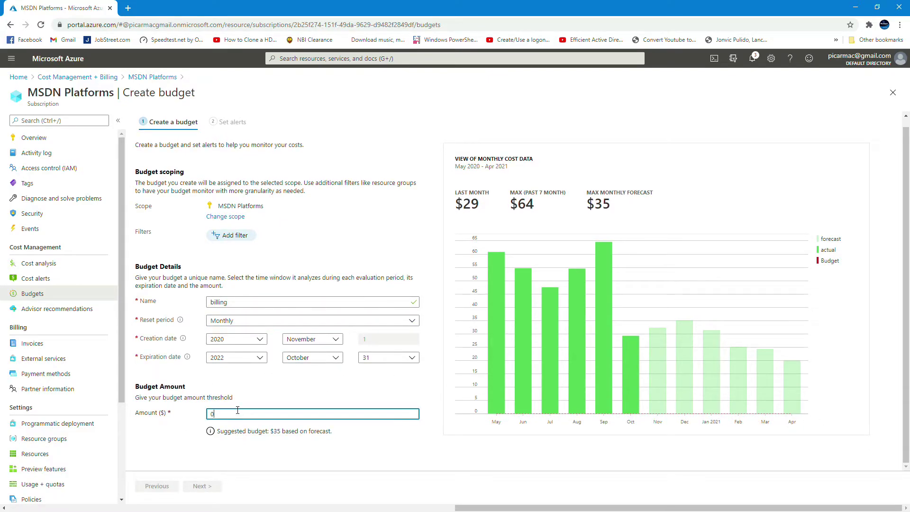
key("BackSpace")
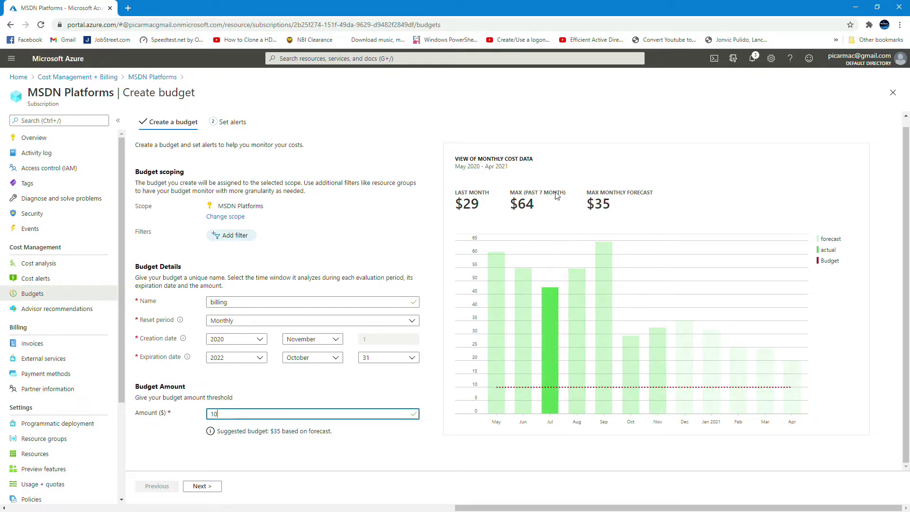
Step: Continue to the alert settings and set an alert condition at 85% of the budget
left_click(209, 487)
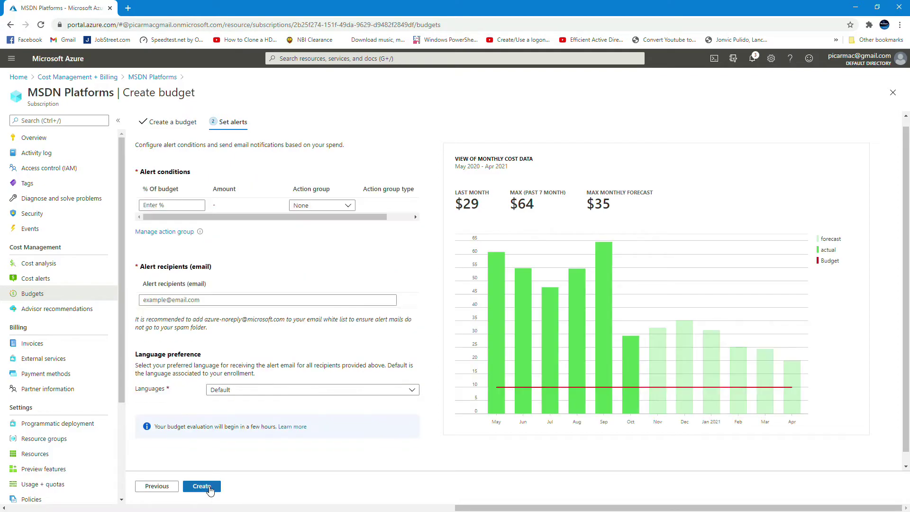
left_click(168, 209)
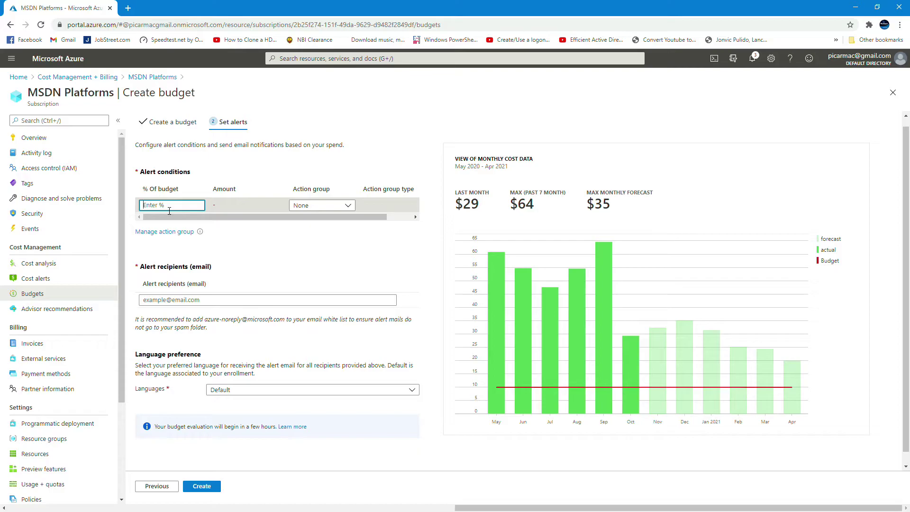
type("85")
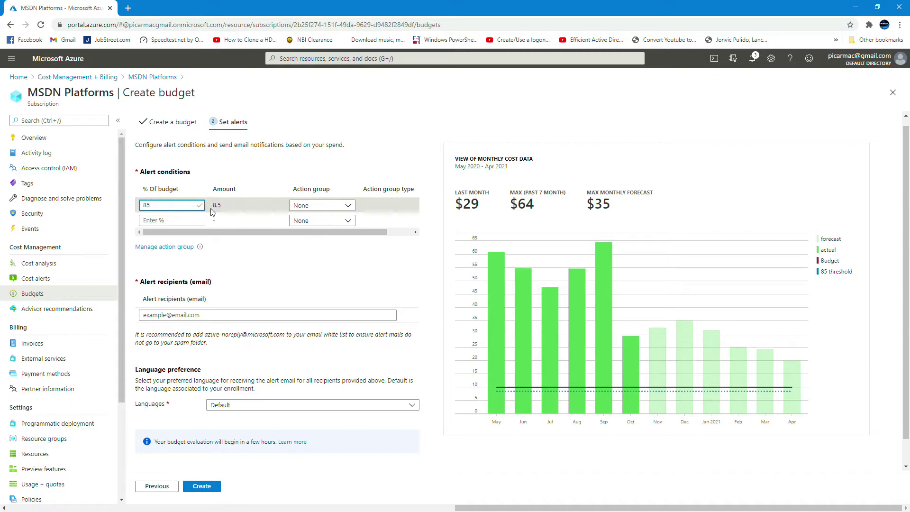
Step: Enter the administrator's e-mail as the alert recipient and delete the duplicate recipient rows
left_click(239, 317)
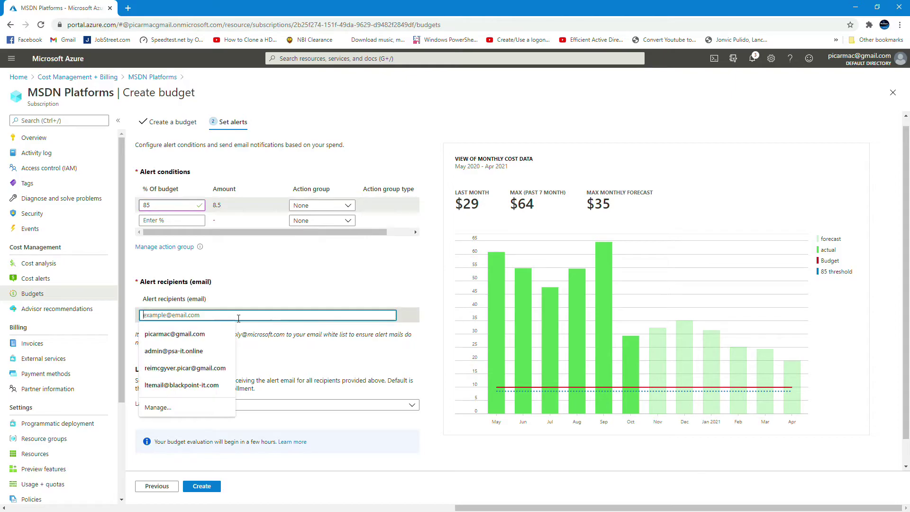
type("admin")
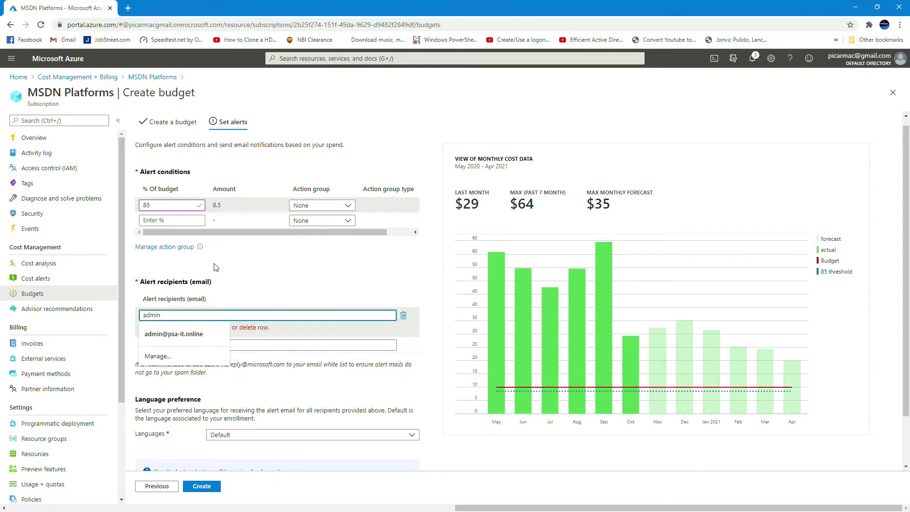
key("Down")
key("Return")
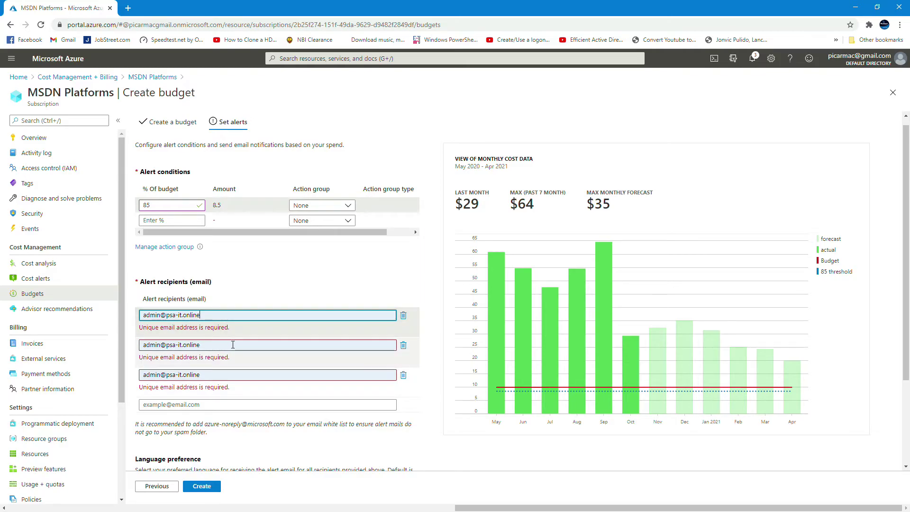
left_click(404, 346)
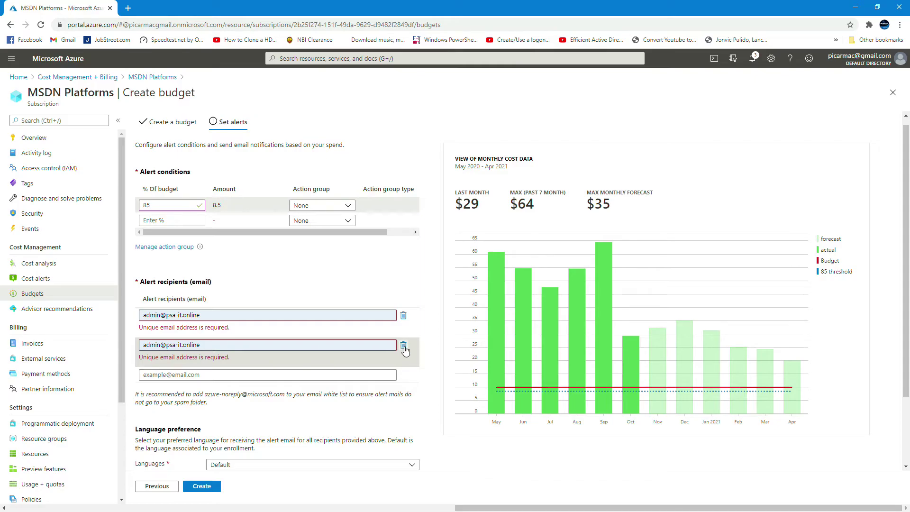
left_click(403, 346)
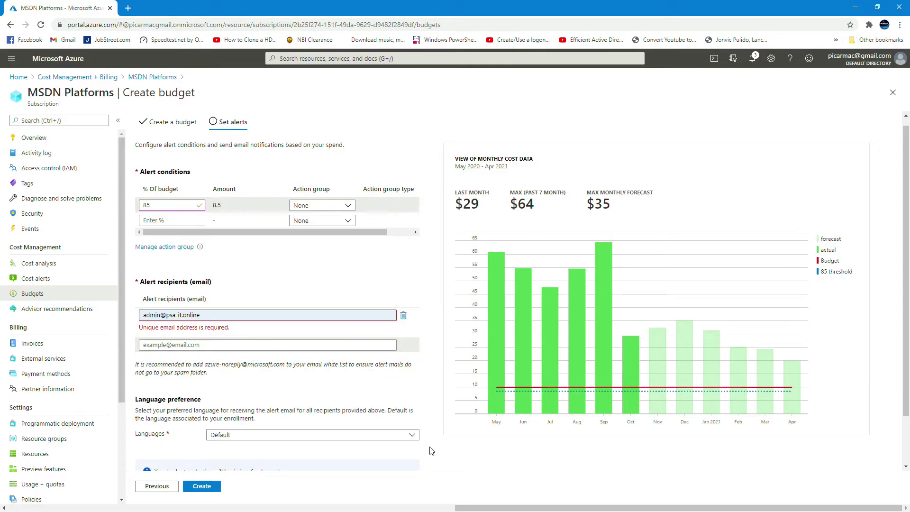
Step: Set the alert language to English (United States) and create the budget
scroll(485, 403, "down", 1)
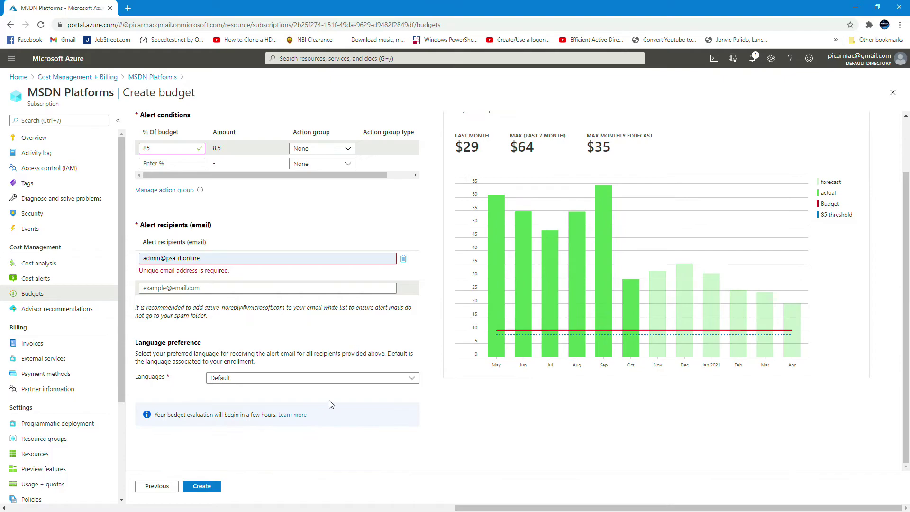
left_click(406, 378)
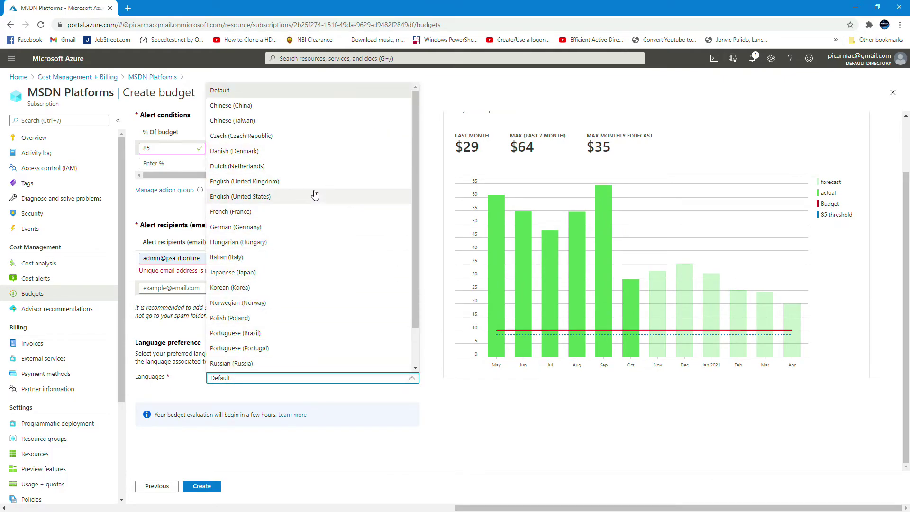
left_click(238, 200)
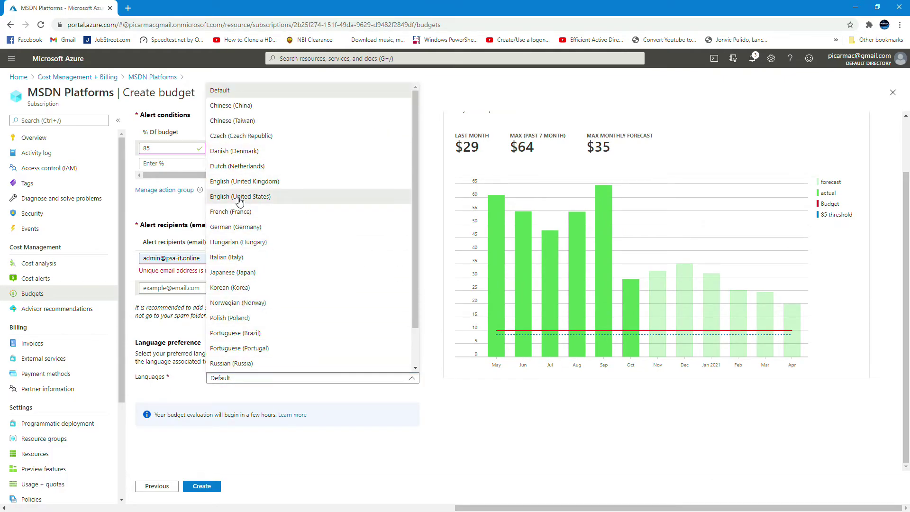
left_click(211, 486)
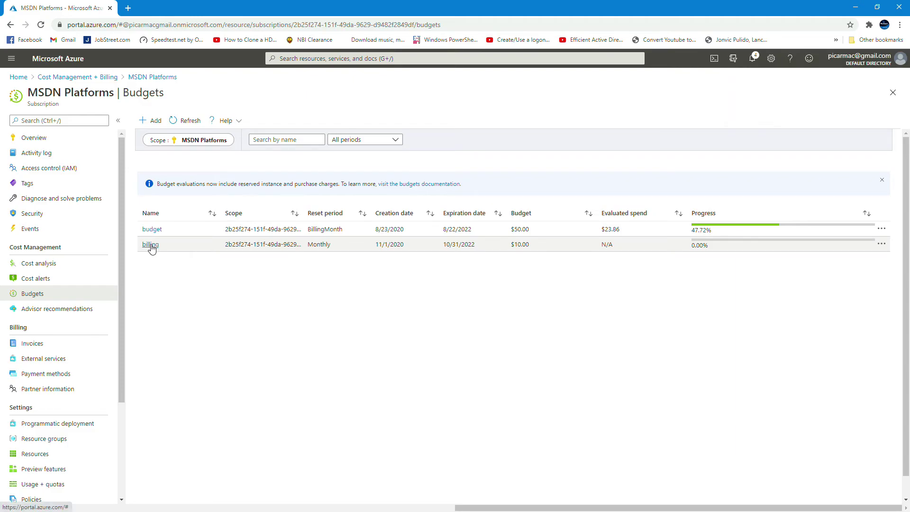
Step: Open the billing budget and review its amount, creation date and expiration date in the summary
left_click(150, 244)
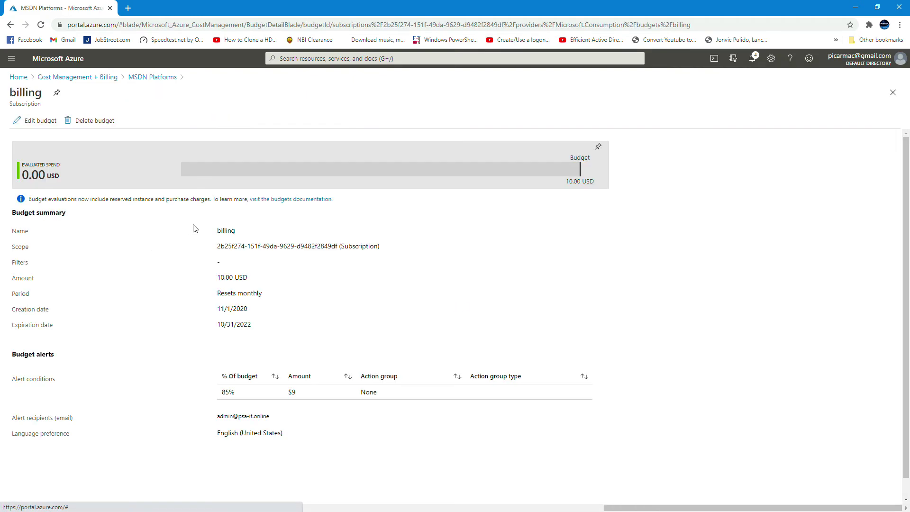
left_click_drag(217, 279, 245, 278)
left_click(264, 279)
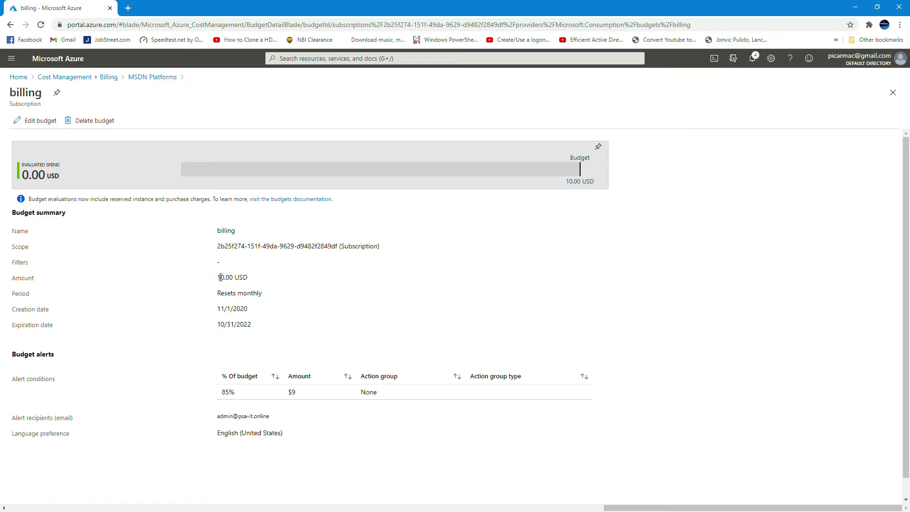
left_click_drag(218, 280, 250, 311)
left_click(215, 311)
left_click_drag(252, 327, 225, 328)
left_click(220, 335)
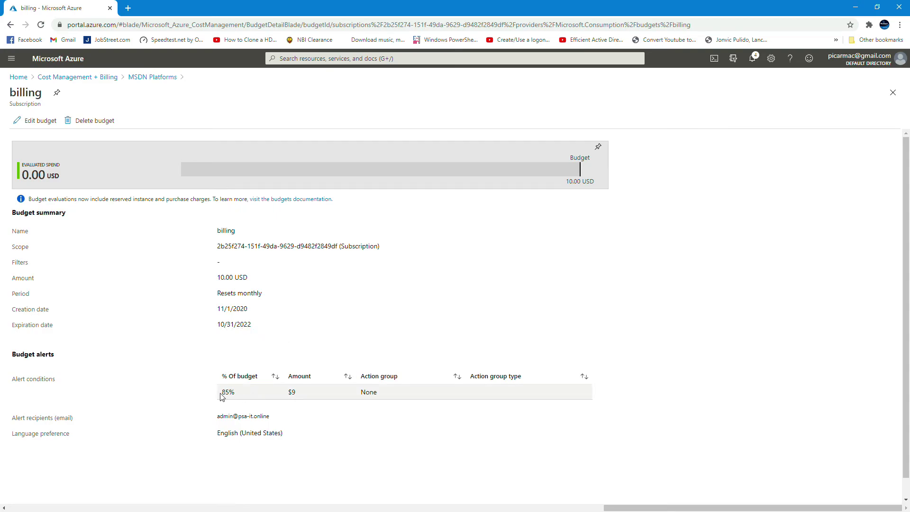
Step: Review the billing budget's alert percentage and amount, recipient e-mail and language preference
left_click_drag(217, 395, 232, 389)
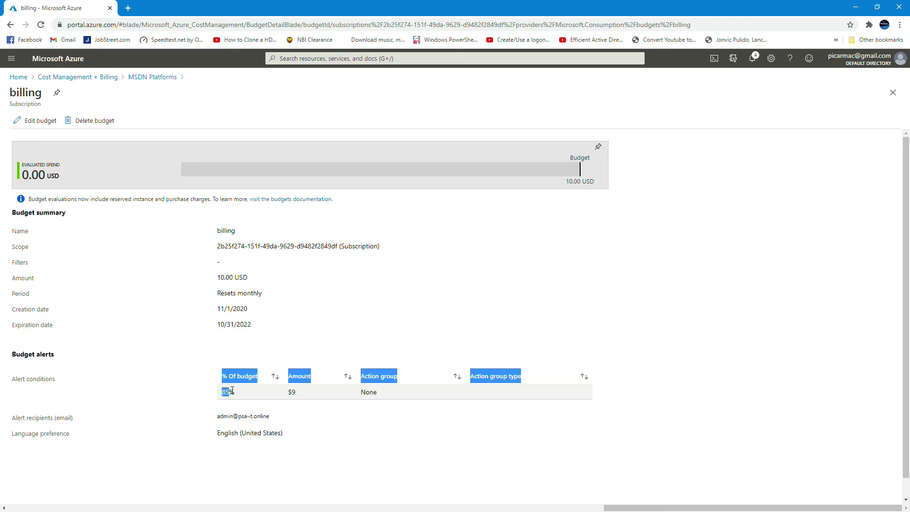
left_click(258, 393)
left_click_drag(303, 393, 287, 393)
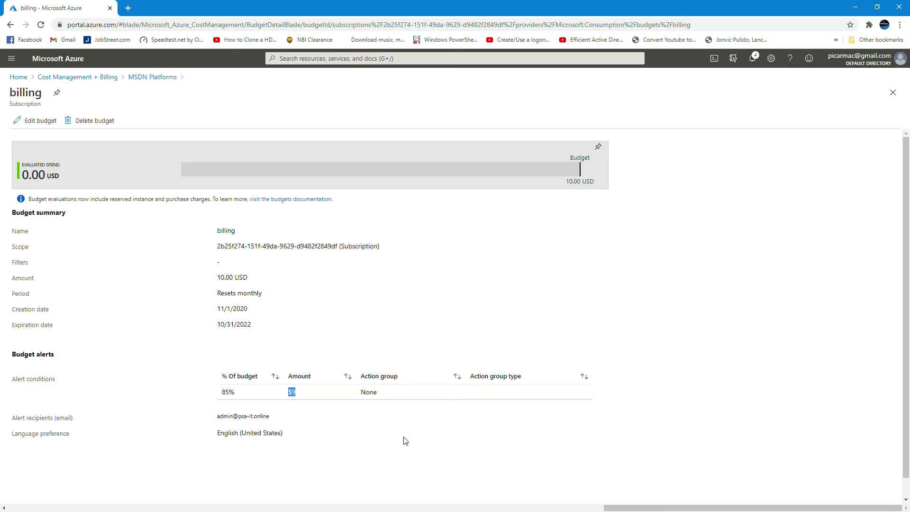
left_click_drag(285, 420, 219, 419)
left_click(263, 424)
triple_click(253, 438)
left_click(319, 450)
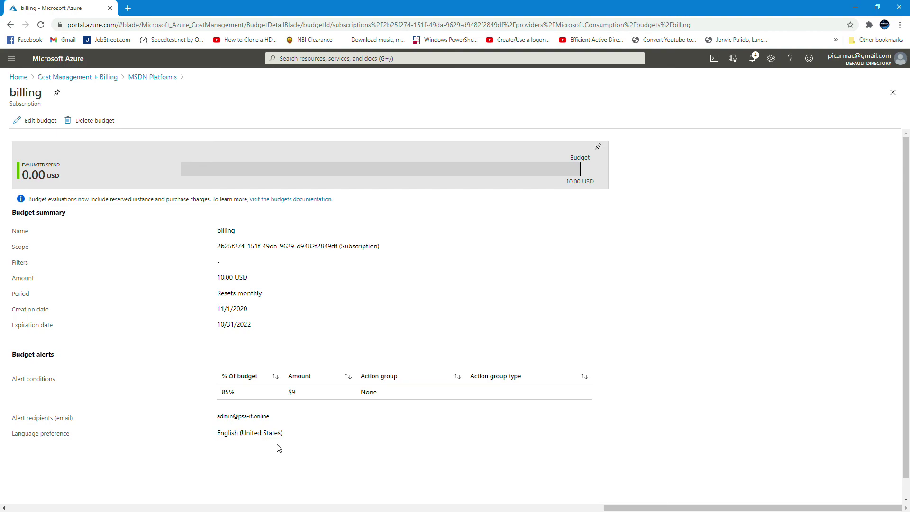